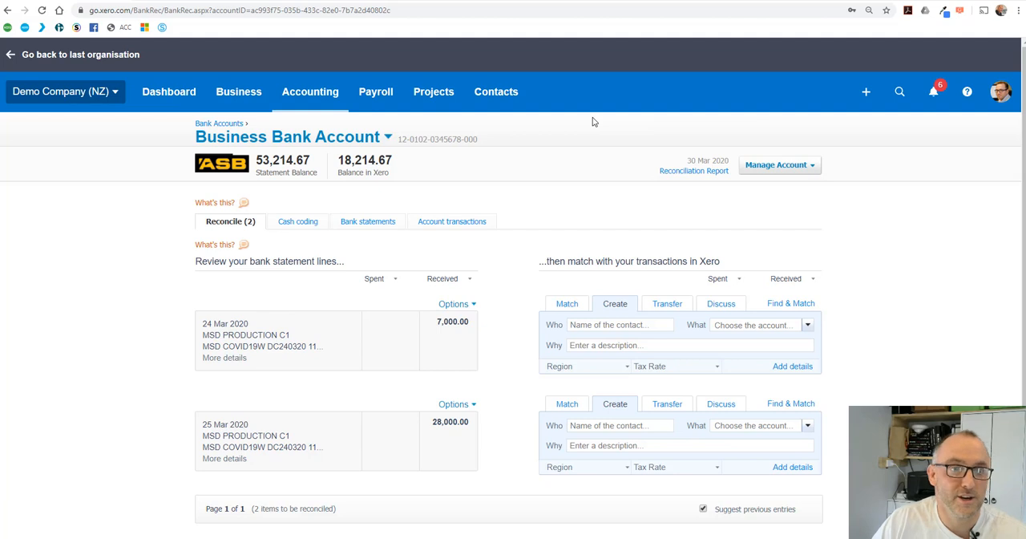
Start a new account in the chart of accounts with type Other Income and code 199.
{"action": "left_click", "coordinate": [324, 95]}
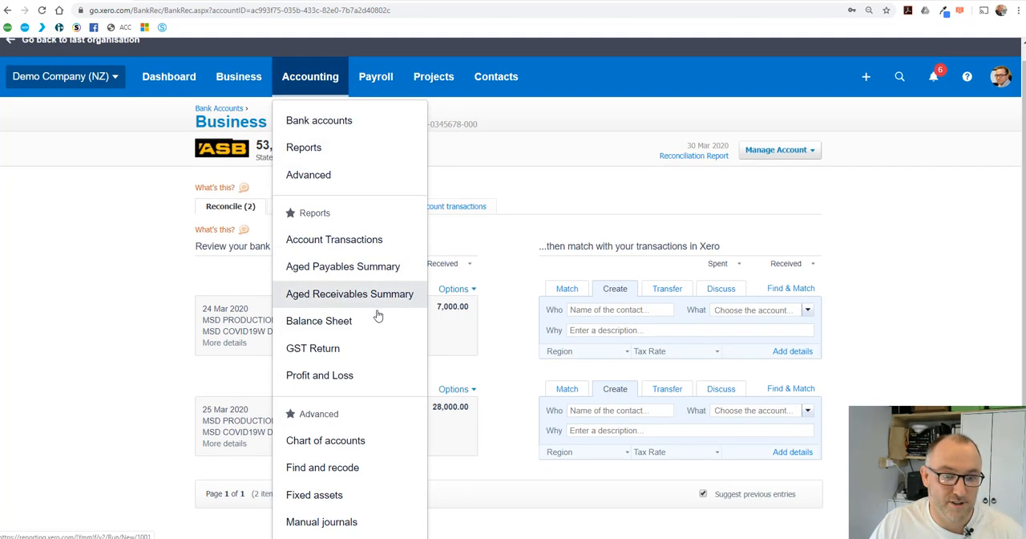
{"action": "left_click", "coordinate": [356, 440]}
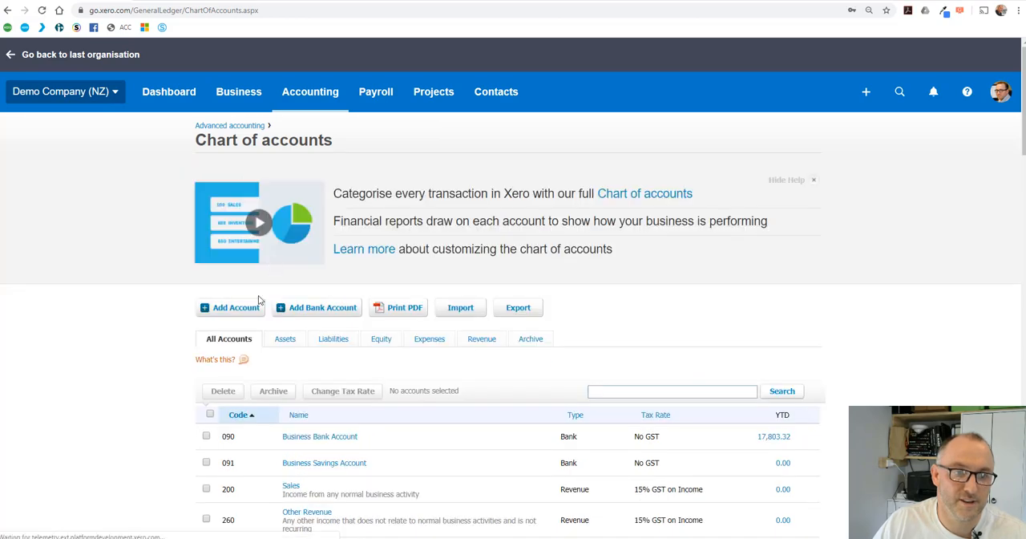
{"action": "left_click", "coordinate": [233, 308]}
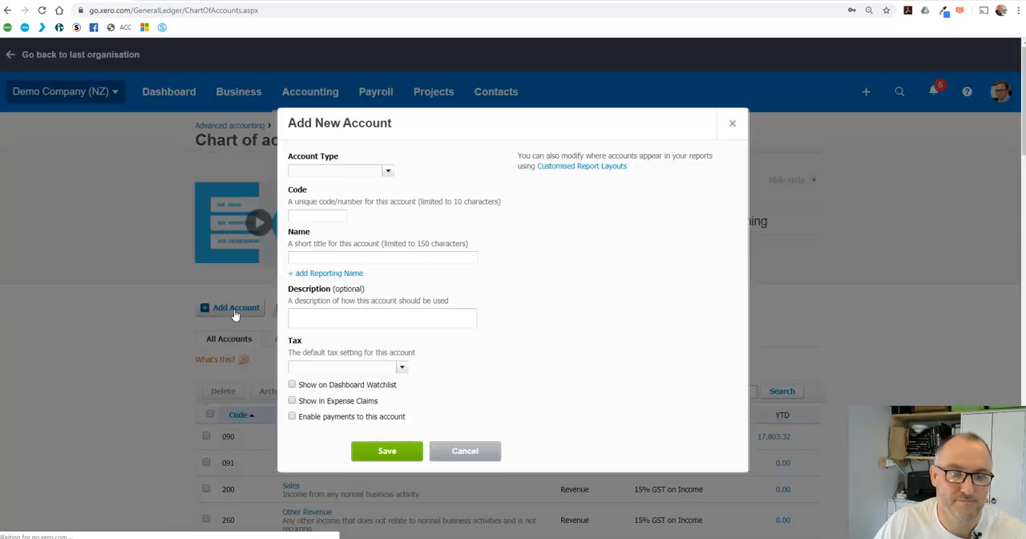
{"action": "left_click", "coordinate": [391, 174]}
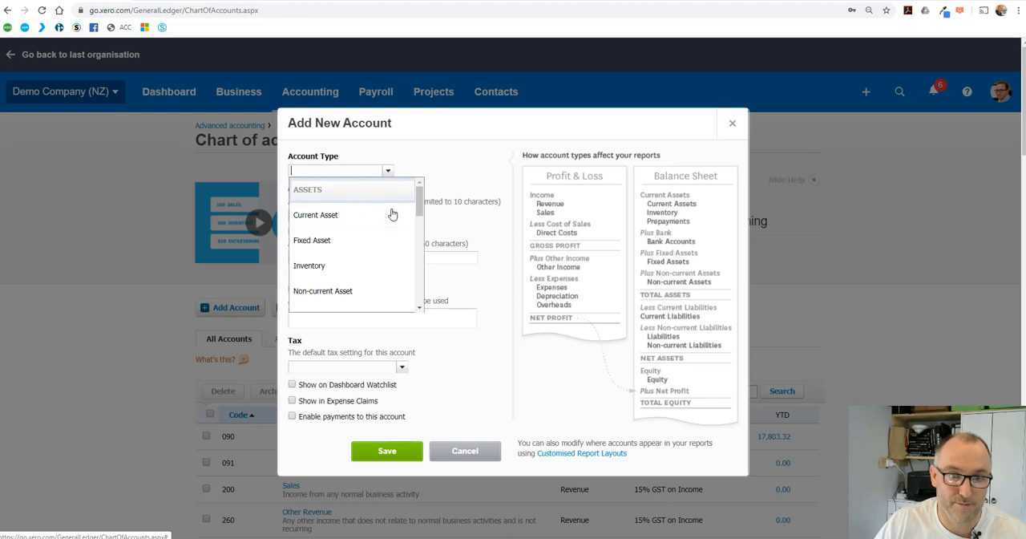
{"action": "scroll", "coordinate": [392, 214], "scroll_direction": "down", "scroll_amount": 5}
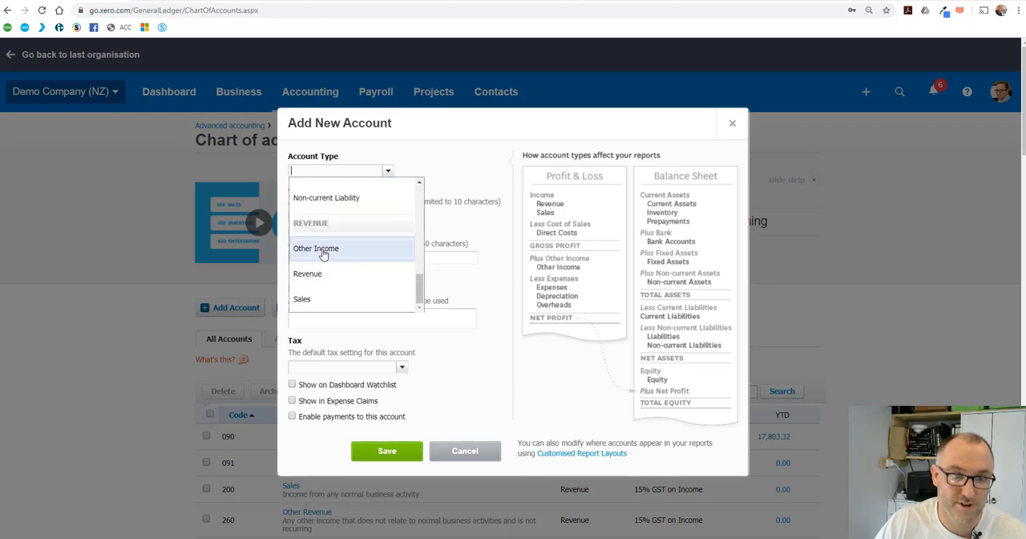
{"action": "left_click", "coordinate": [323, 253]}
{"action": "left_click", "coordinate": [313, 217]}
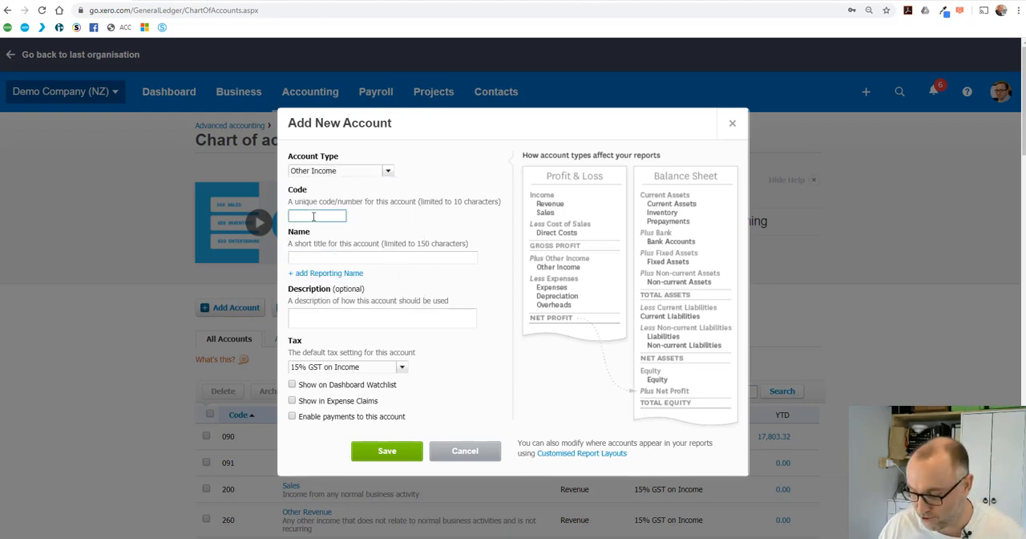
{"action": "type", "text": "199"}
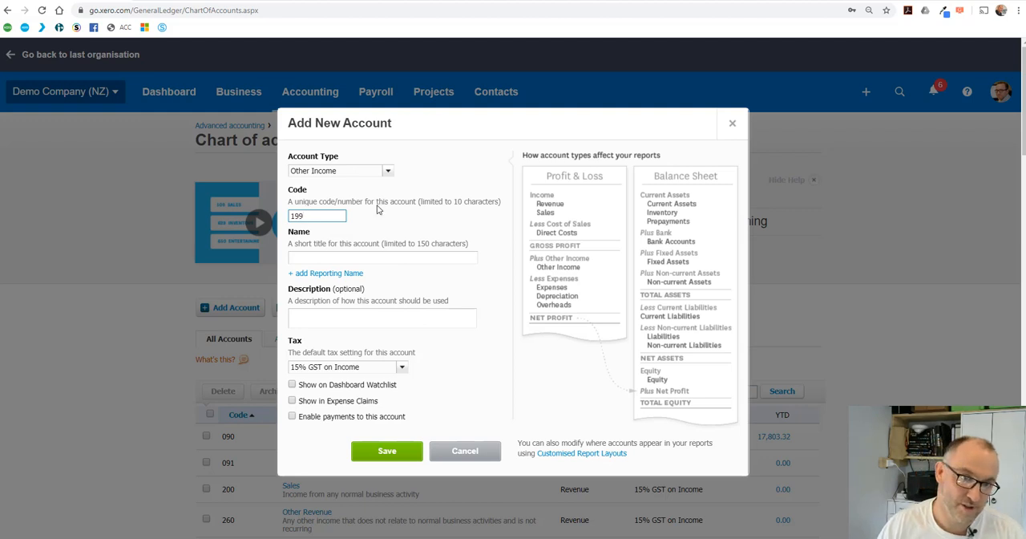
Name the new account Covid Wage Subsidy, set its default tax to No GST, and save it.
{"action": "left_click", "coordinate": [331, 260]}
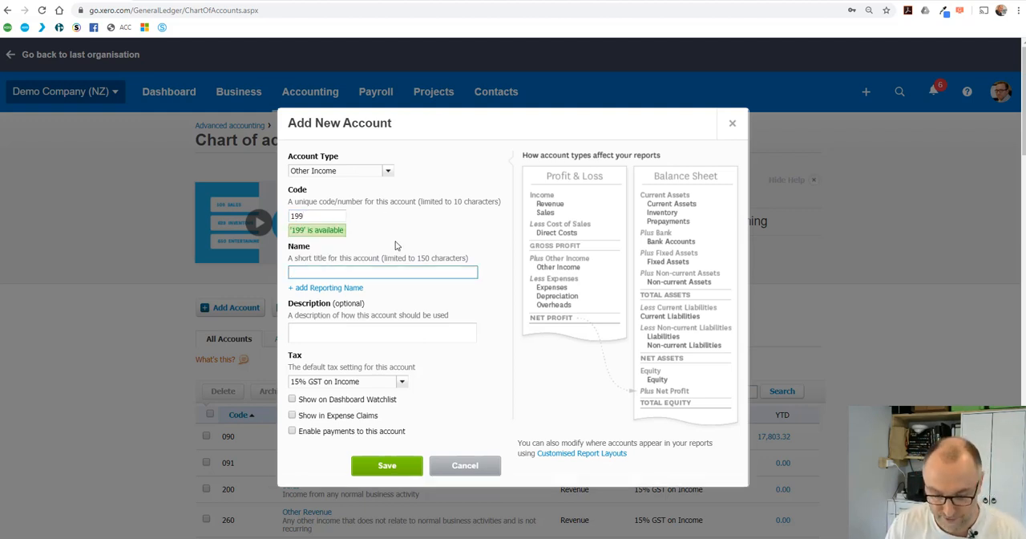
{"action": "type", "text": "Covid "}
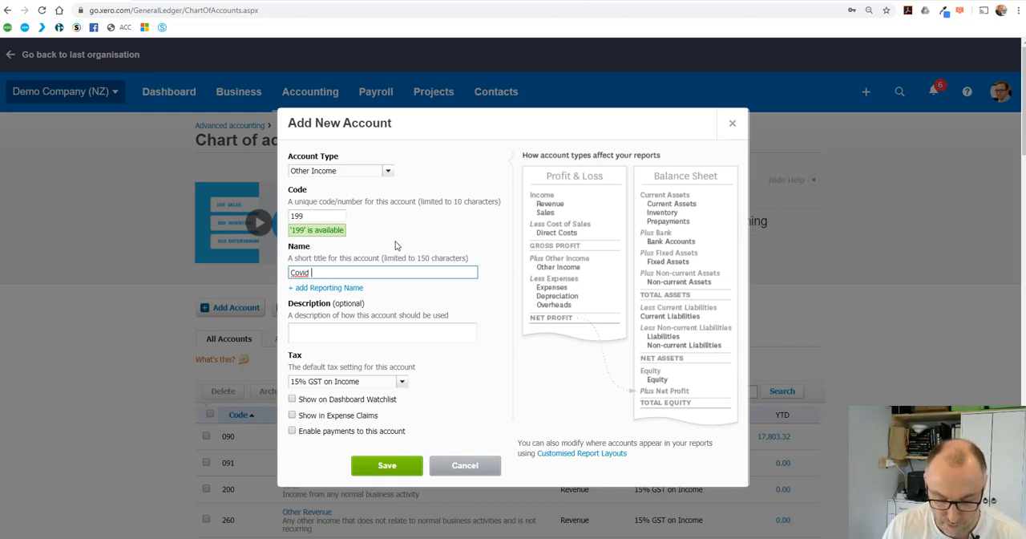
{"action": "type", "text": "Wage Subsidy"}
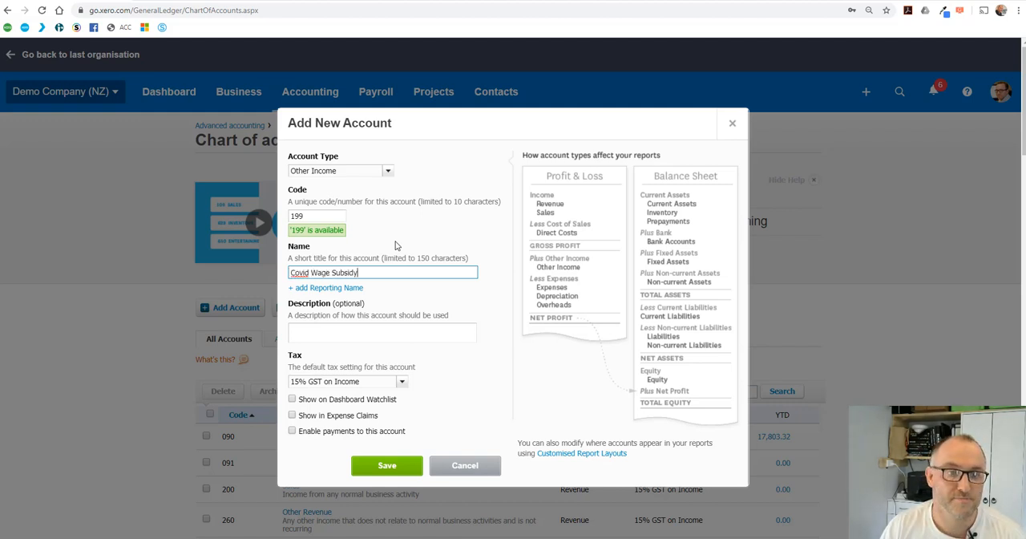
{"action": "left_click", "coordinate": [404, 383]}
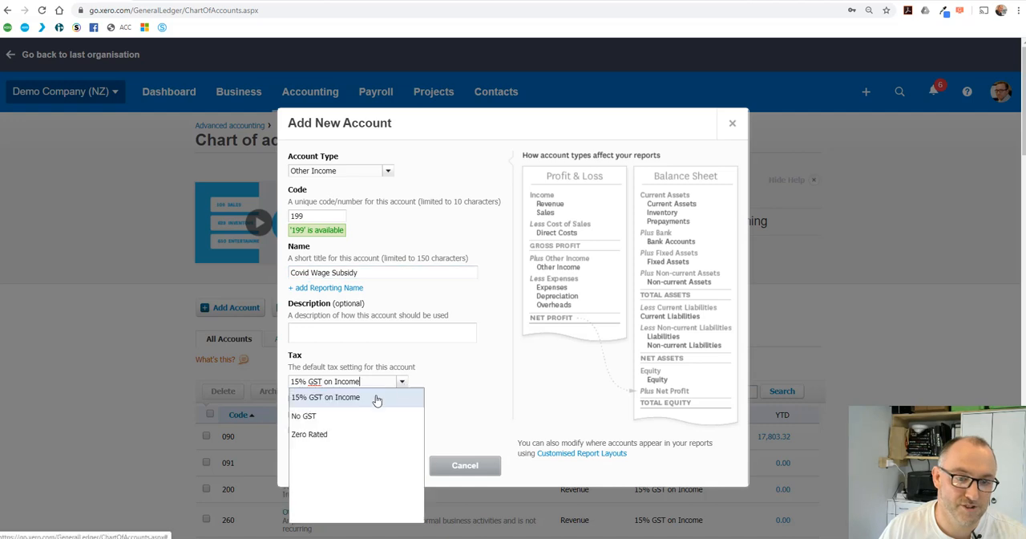
{"action": "left_click", "coordinate": [319, 416]}
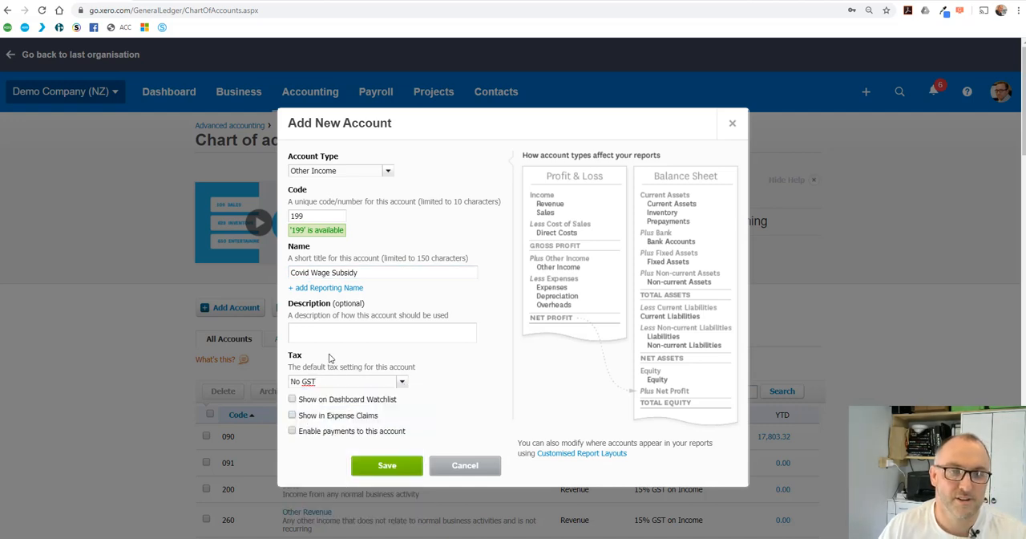
{"action": "left_click", "coordinate": [385, 467]}
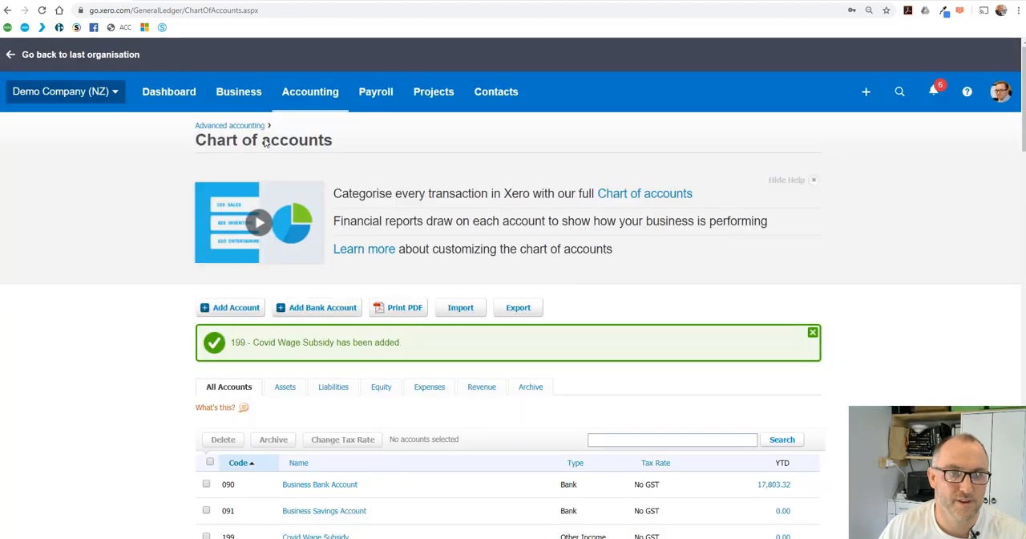
Reconcile the 24 Mar 2020 receipt of 7,000.00 in the Business Bank Account to contact MSD and account 199 - Covid Wage Subsidy.
{"action": "left_click", "coordinate": [197, 100]}
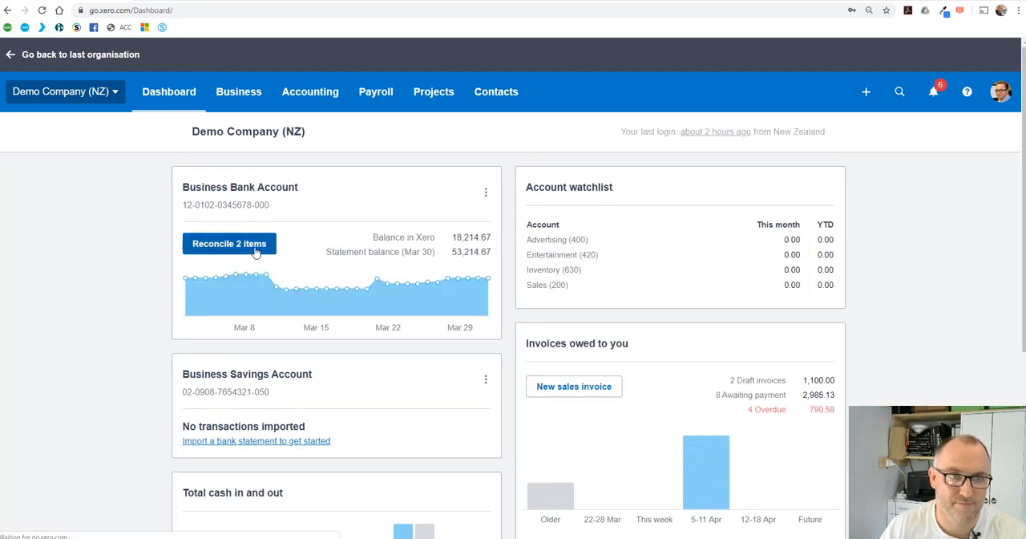
{"action": "left_click", "coordinate": [255, 250]}
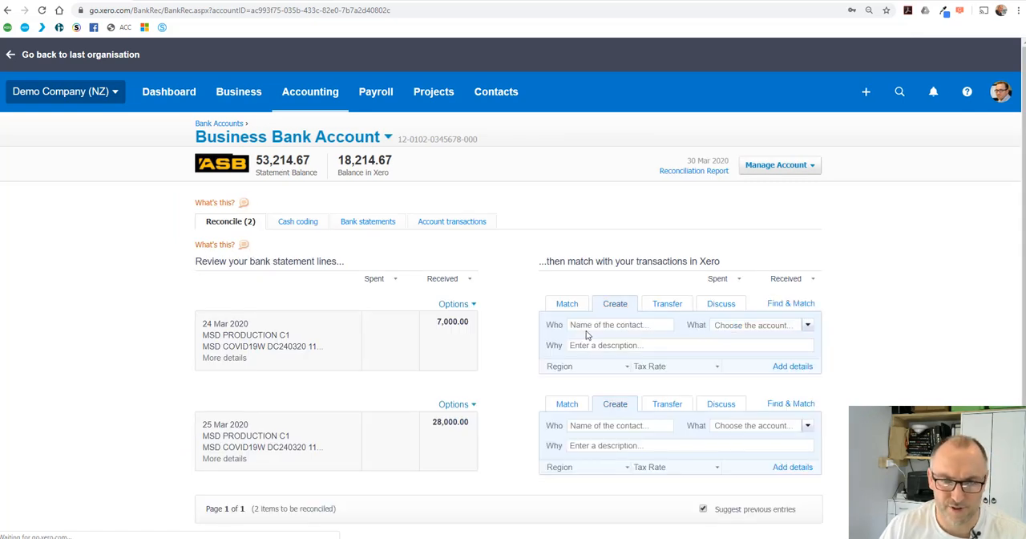
{"action": "left_click", "coordinate": [589, 324]}
{"action": "type", "text": "MSD"}
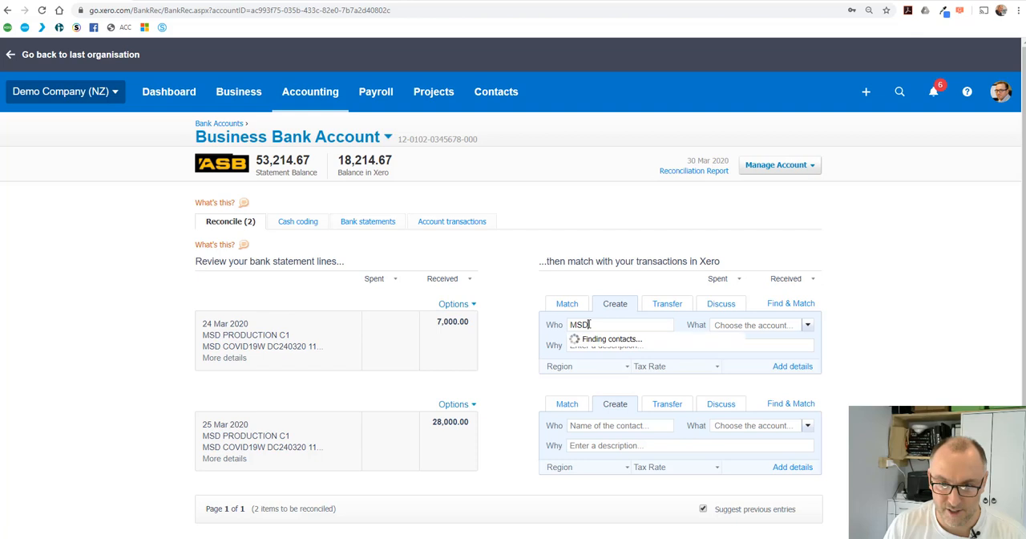
{"action": "key", "text": "Tab"}
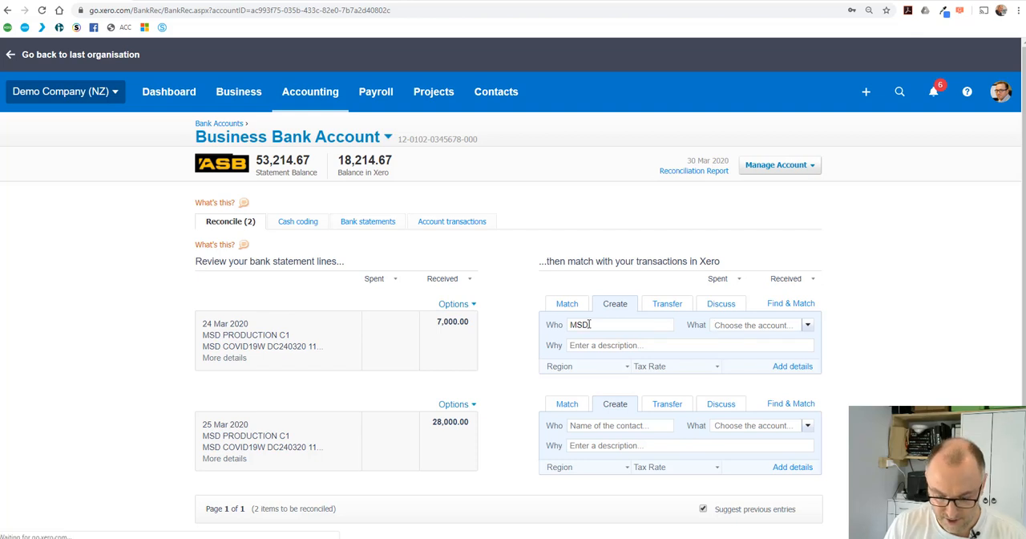
{"action": "type", "text": "199"}
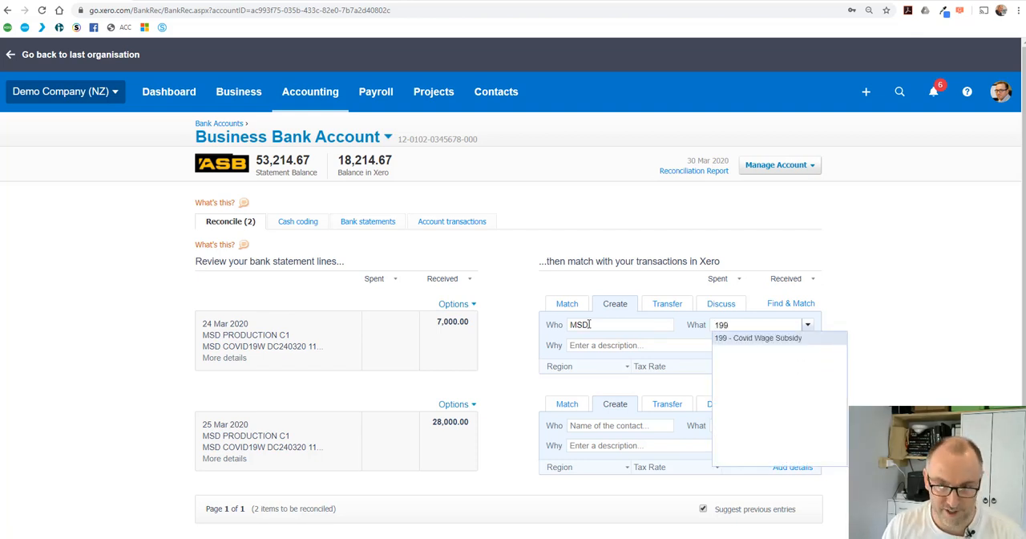
{"action": "key", "text": "Tab"}
{"action": "left_click", "coordinate": [625, 424]}
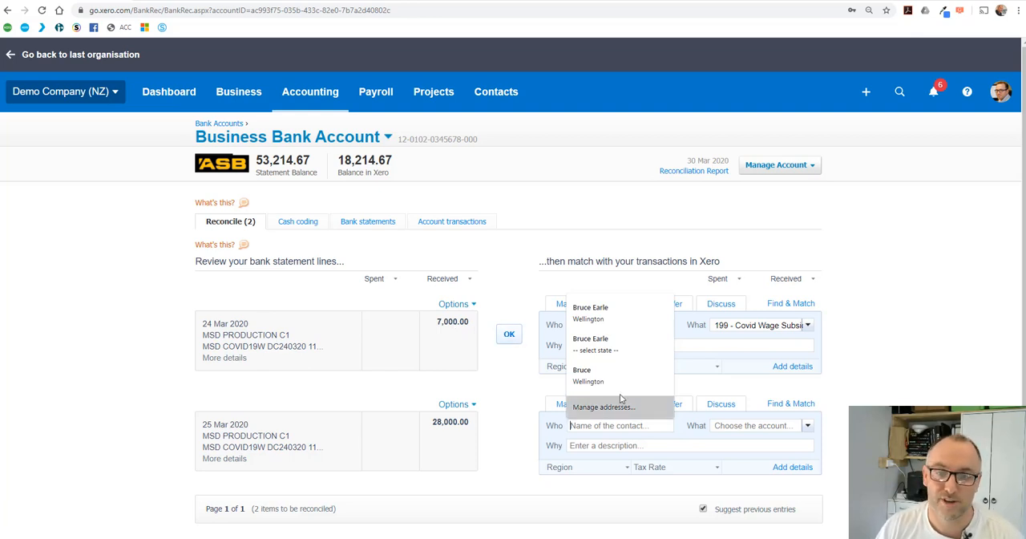
{"action": "left_click", "coordinate": [527, 276]}
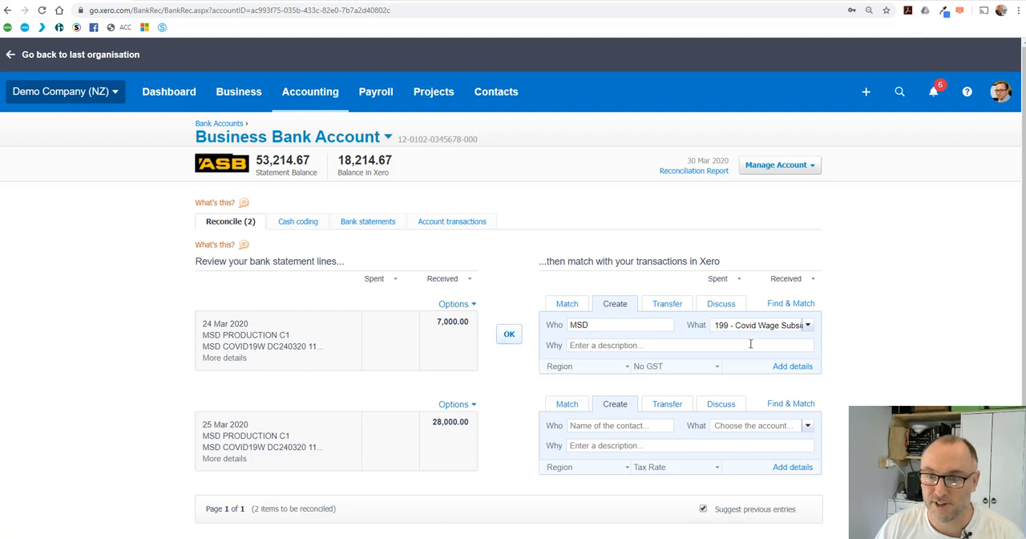
{"action": "left_click", "coordinate": [509, 334]}
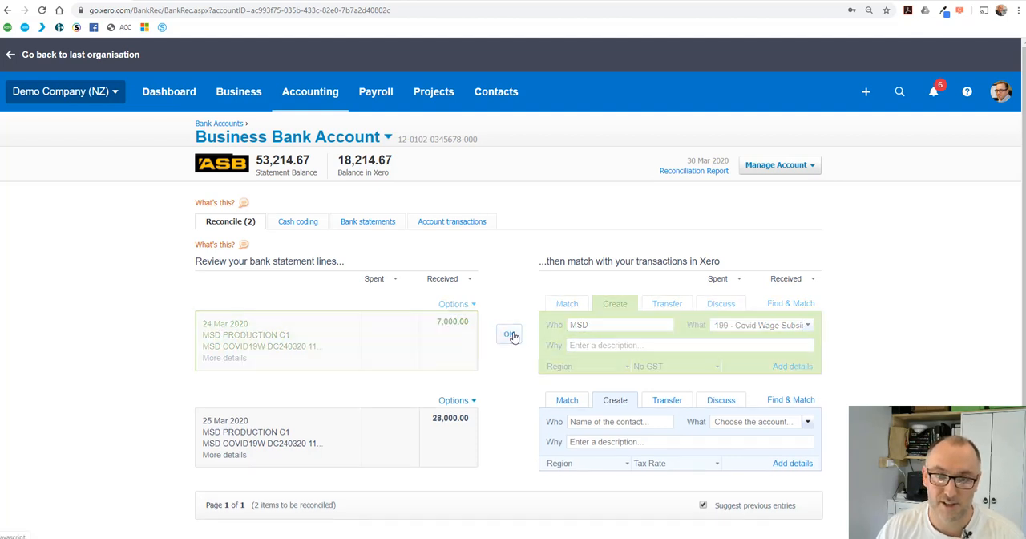
Reconcile the 25 Mar 2020 receipt of 28,000.00 to contact MSD and account 199 - Covid Wage Subsidy.
{"action": "type", "text": "MSD"}
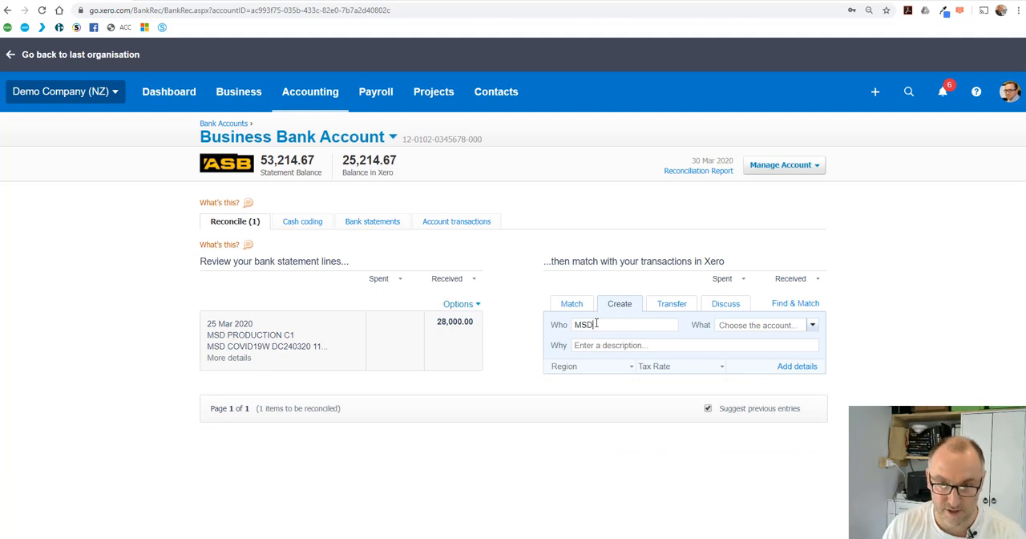
{"action": "key", "text": "Tab"}
{"action": "type", "text": "cov"}
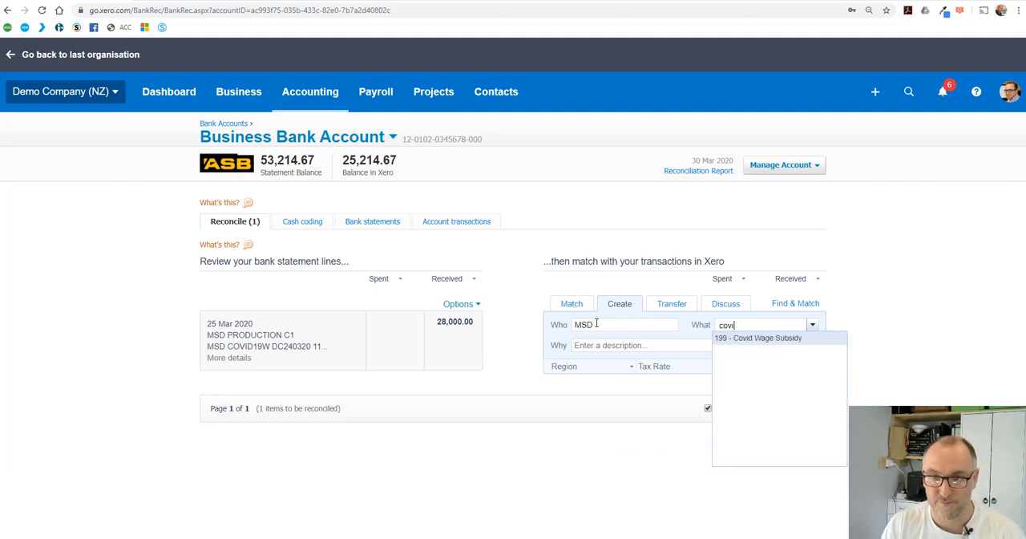
{"action": "key", "text": "Tab"}
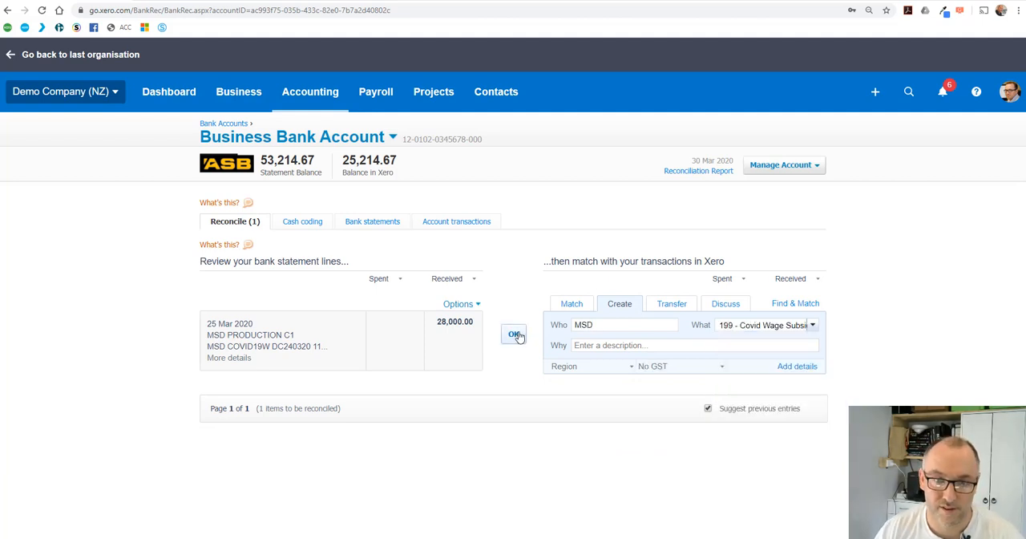
{"action": "left_click", "coordinate": [514, 334]}
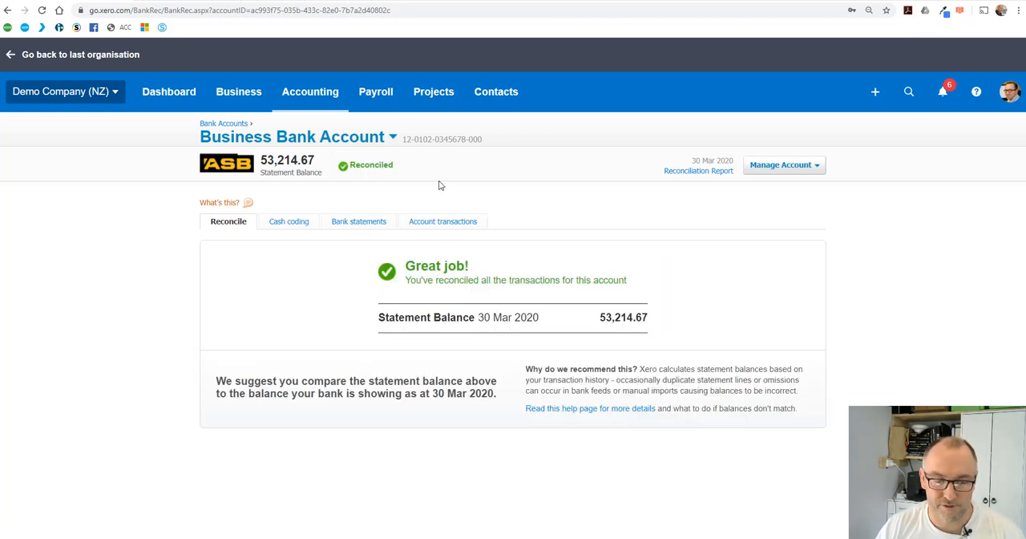
Run the Profit and Loss report for Last Month and review its other income, operating expenses and net profit.
{"action": "left_click", "coordinate": [327, 94]}
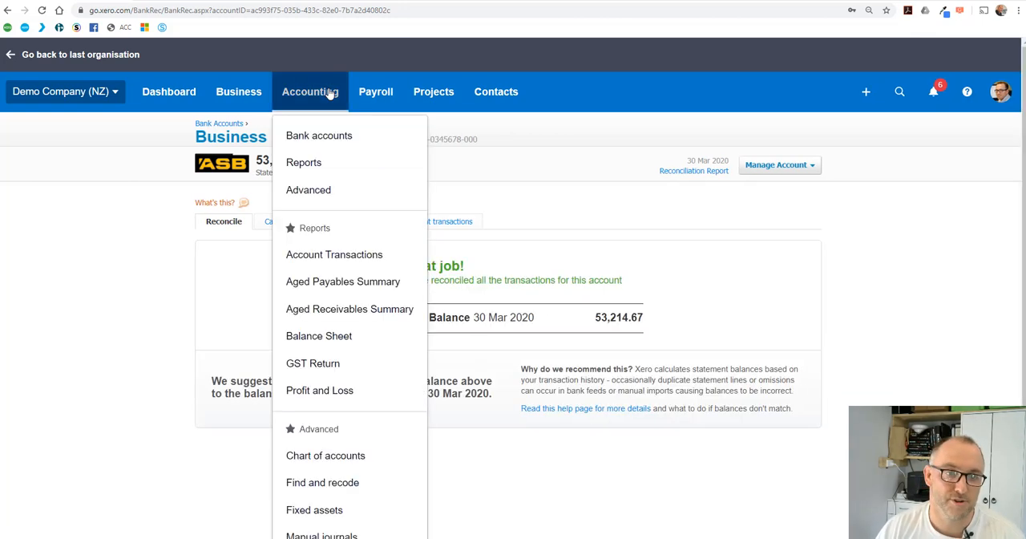
{"action": "left_click", "coordinate": [312, 164]}
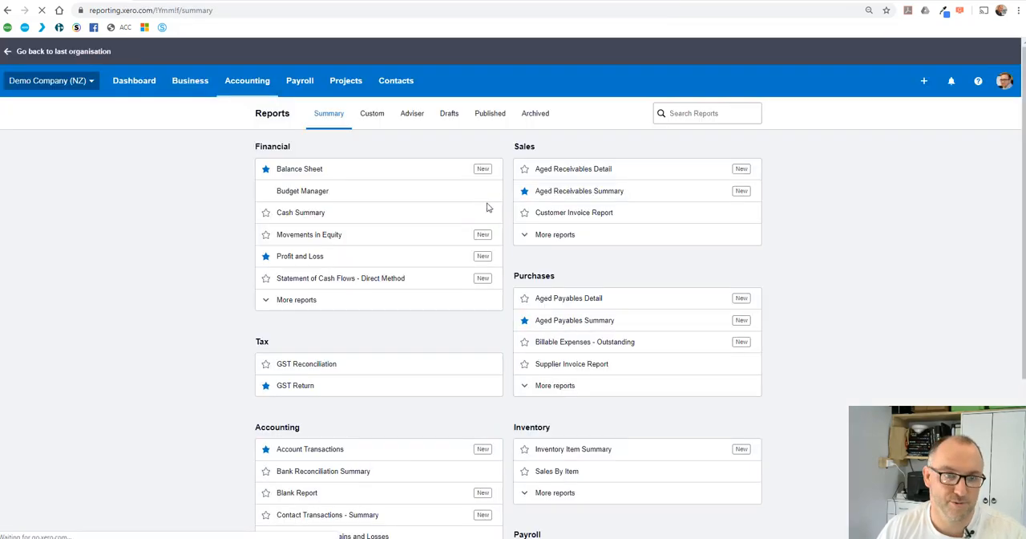
{"action": "left_click", "coordinate": [297, 257]}
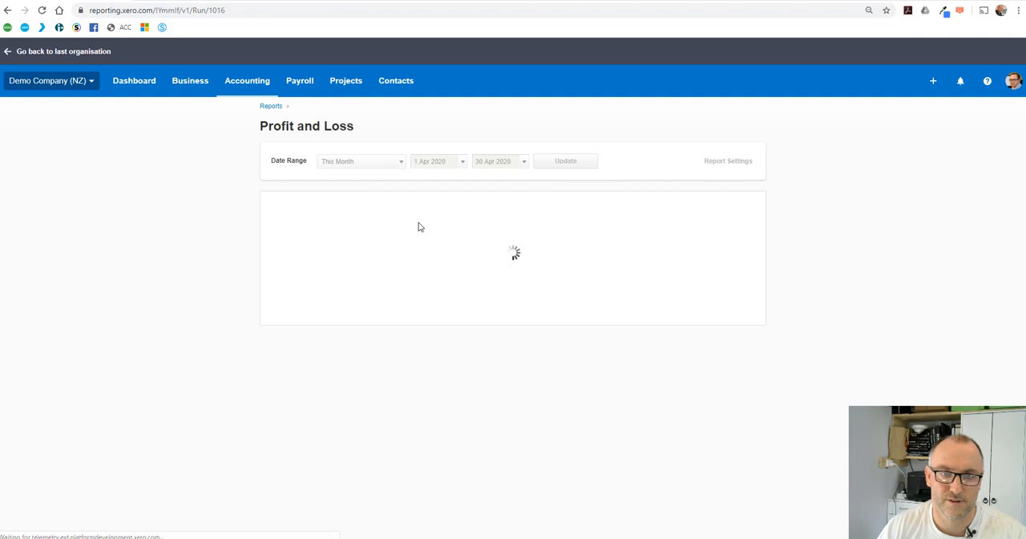
{"action": "left_click", "coordinate": [401, 166]}
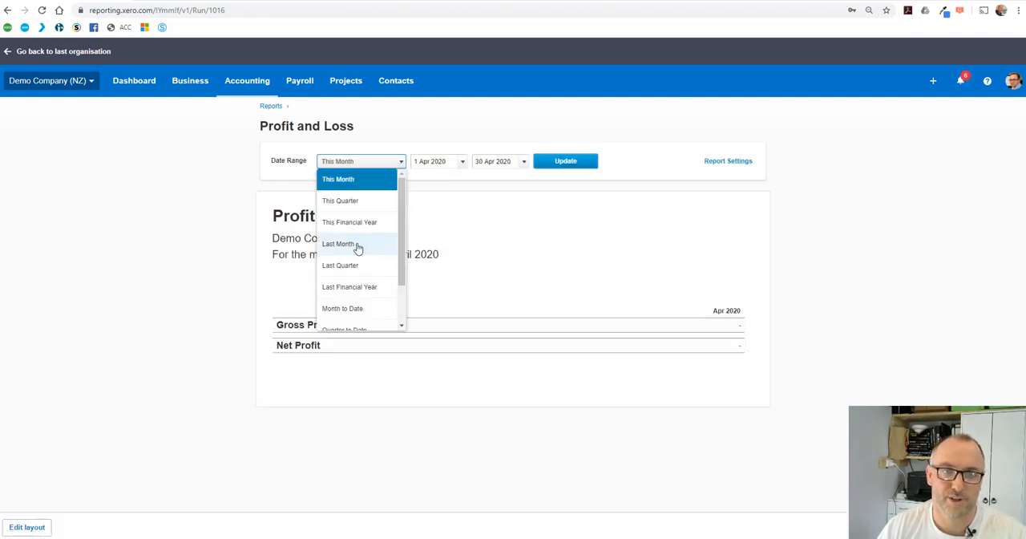
{"action": "left_click", "coordinate": [357, 246]}
{"action": "left_click", "coordinate": [565, 164]}
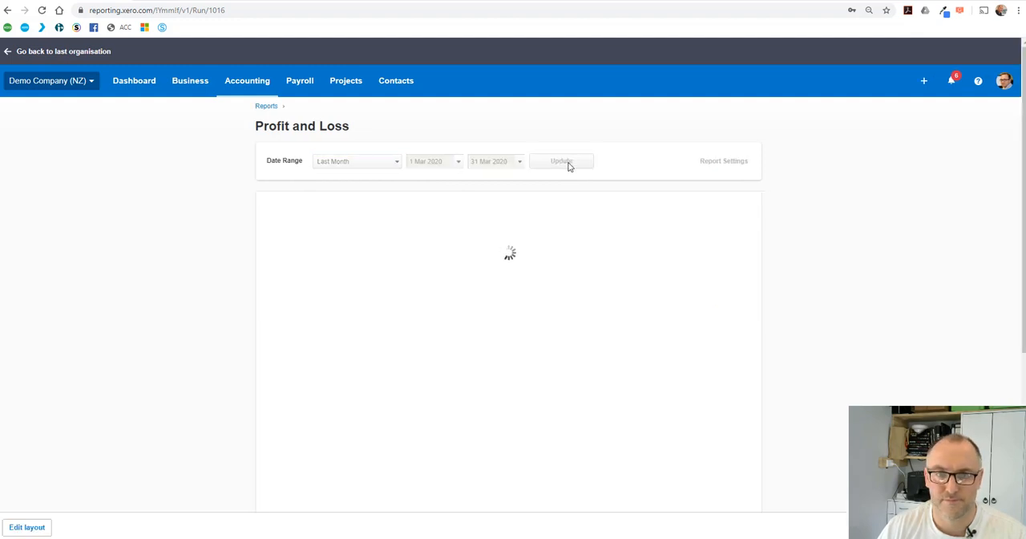
{"action": "scroll", "coordinate": [627, 164], "scroll_direction": "down", "scroll_amount": 2}
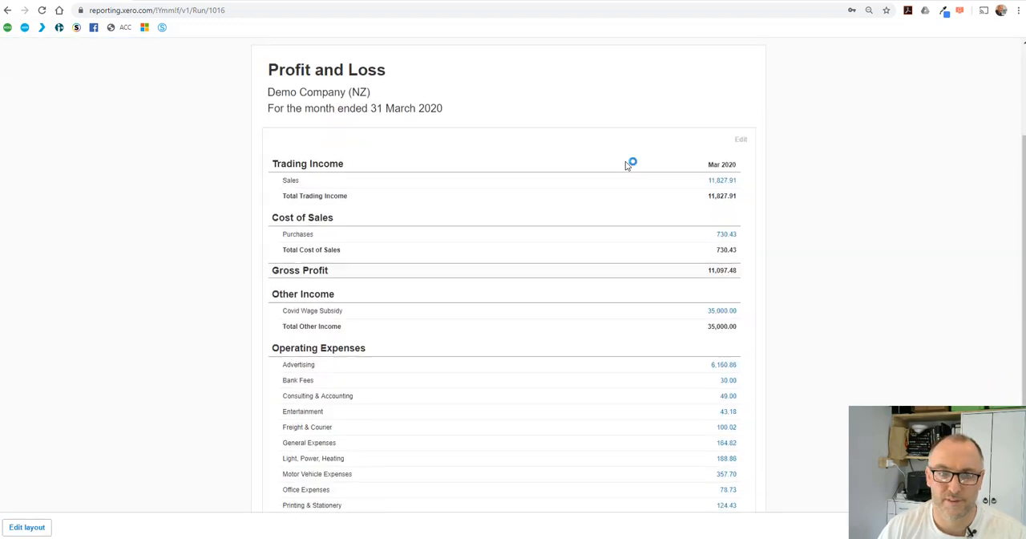
{"action": "scroll", "coordinate": [630, 163], "scroll_direction": "down", "scroll_amount": 1}
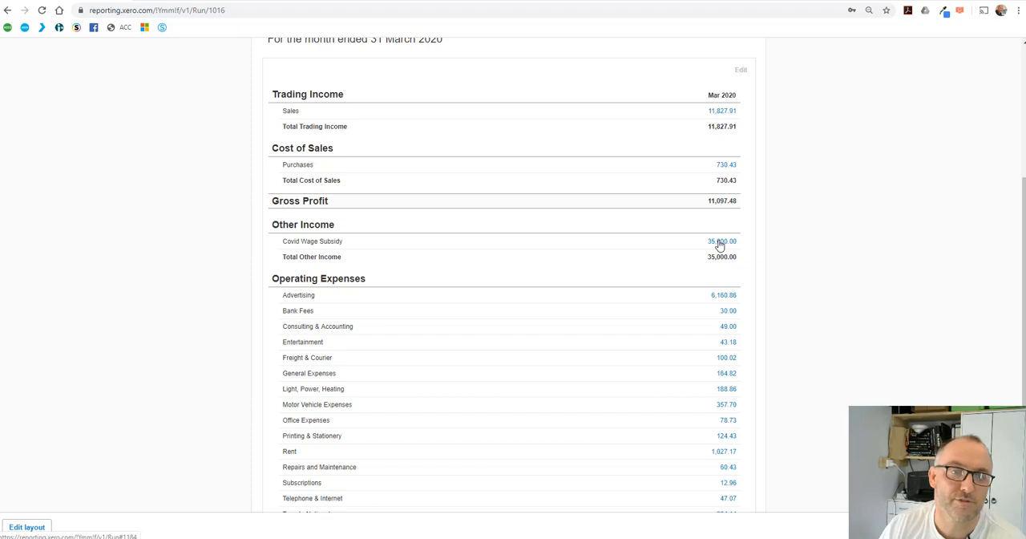
{"action": "scroll", "coordinate": [719, 245], "scroll_direction": "down", "scroll_amount": 1}
{"action": "scroll", "coordinate": [625, 313], "scroll_direction": "down", "scroll_amount": 1}
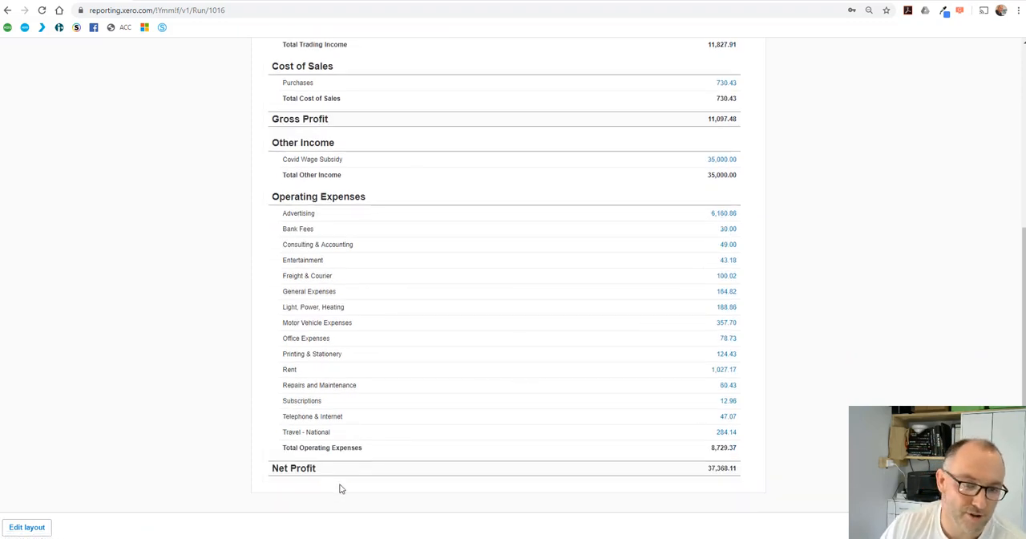
{"action": "scroll", "coordinate": [641, 303], "scroll_direction": "up", "scroll_amount": 4}
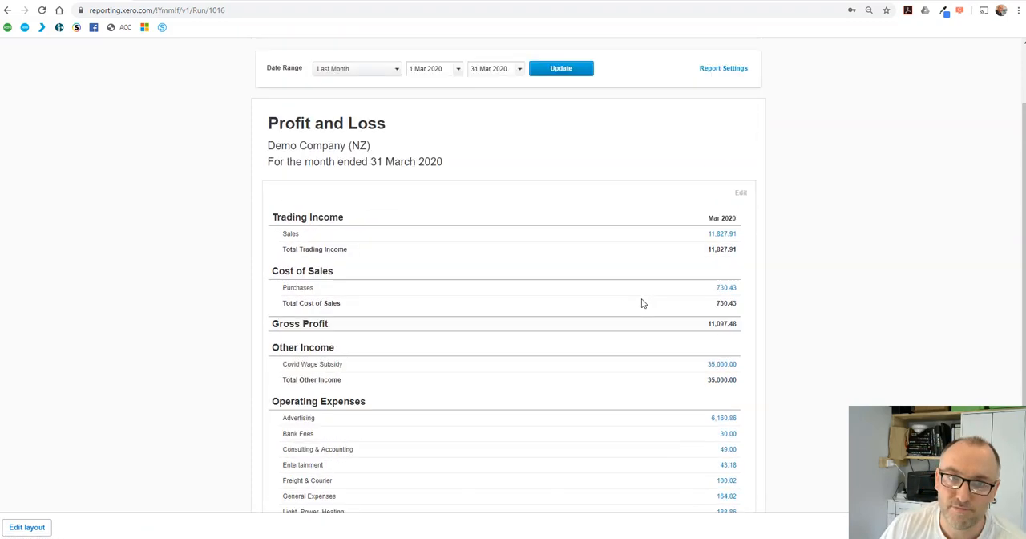